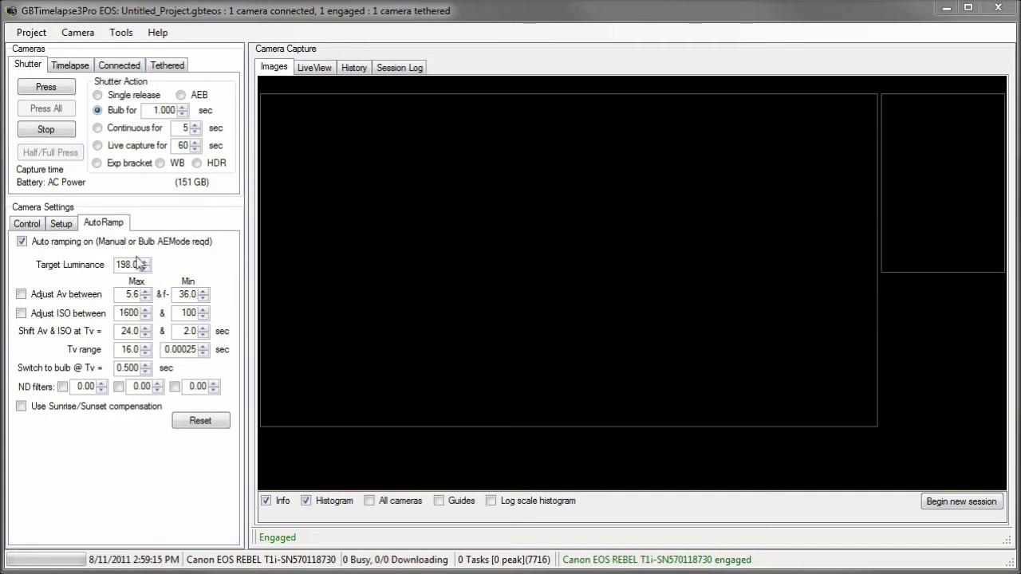
Take a 1-second bulb test shot and review the AEMode, Tv, Av and ISO exposure settings.
{"action": "left_click", "coordinate": [46, 87]}
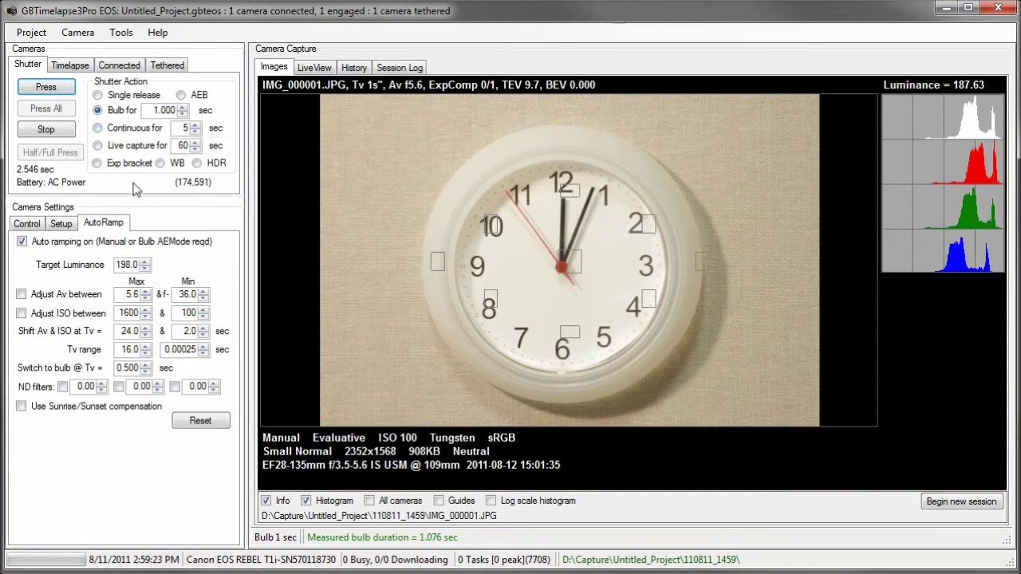
{"action": "left_click", "coordinate": [37, 225]}
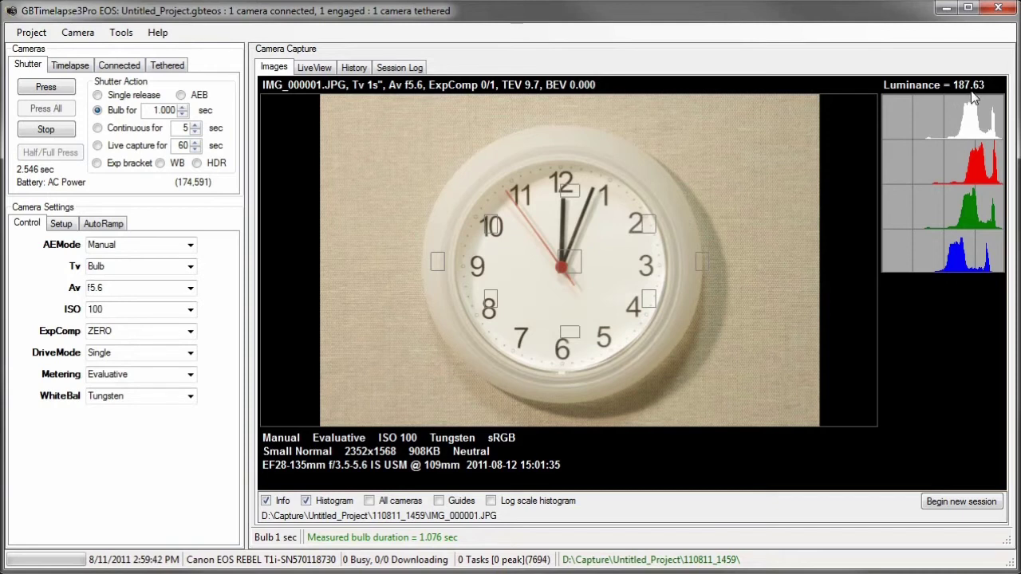
Set the auto-ramp Target Luminance to 187.6.
{"action": "left_click", "coordinate": [105, 224]}
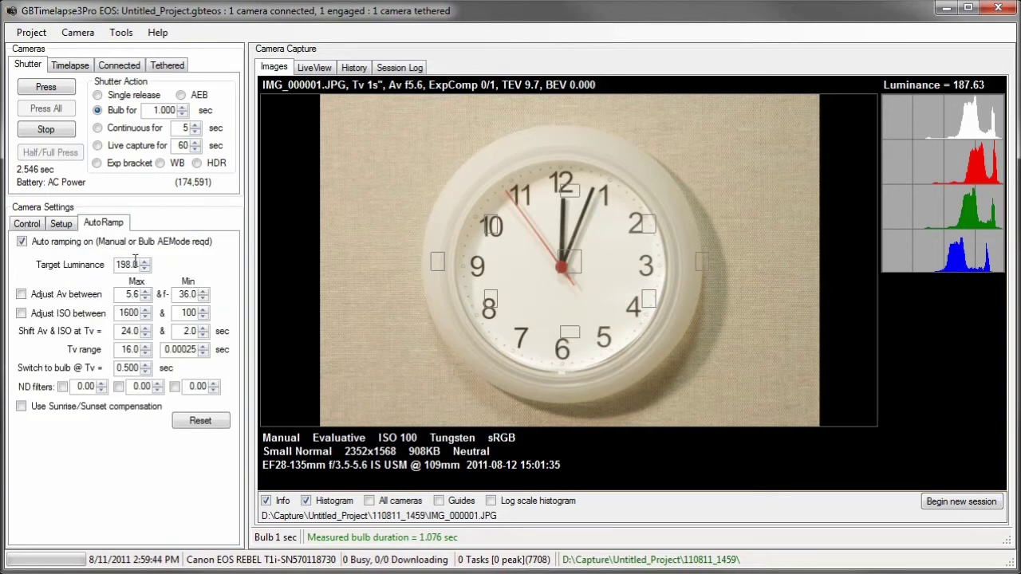
{"action": "double_click", "coordinate": [117, 266]}
{"action": "type", "text": "187.6"}
Raise the maximum Tv range from 16.0 to 40.0 seconds.
{"action": "left_click", "coordinate": [144, 349]}
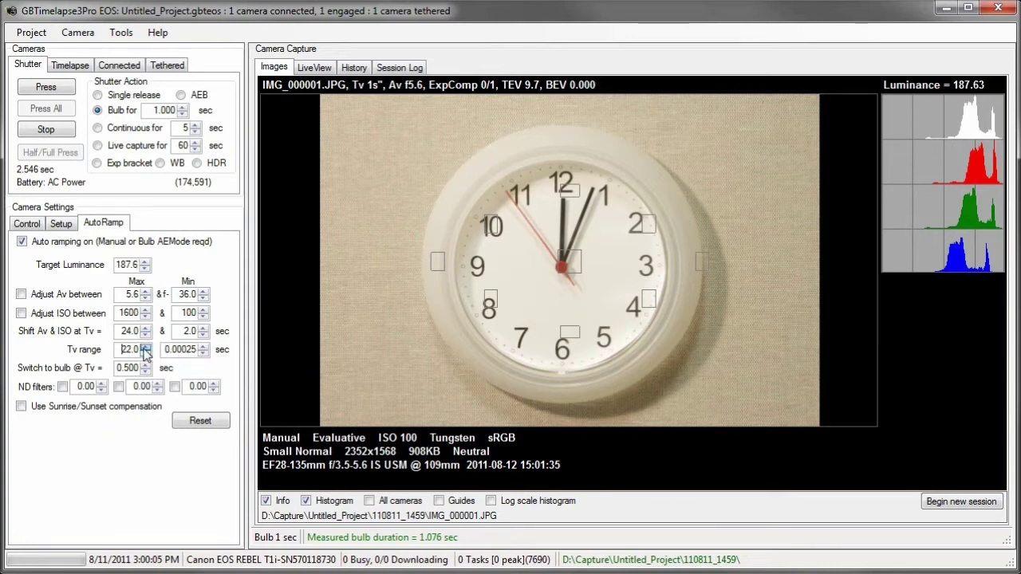
{"action": "left_click", "coordinate": [145, 350]}
{"action": "left_click", "coordinate": [145, 349]}
{"action": "left_click", "coordinate": [145, 350]}
{"action": "left_click", "coordinate": [144, 349]}
{"action": "left_click", "coordinate": [144, 350]}
{"action": "left_click", "coordinate": [144, 350]}
{"action": "left_click", "coordinate": [144, 349]}
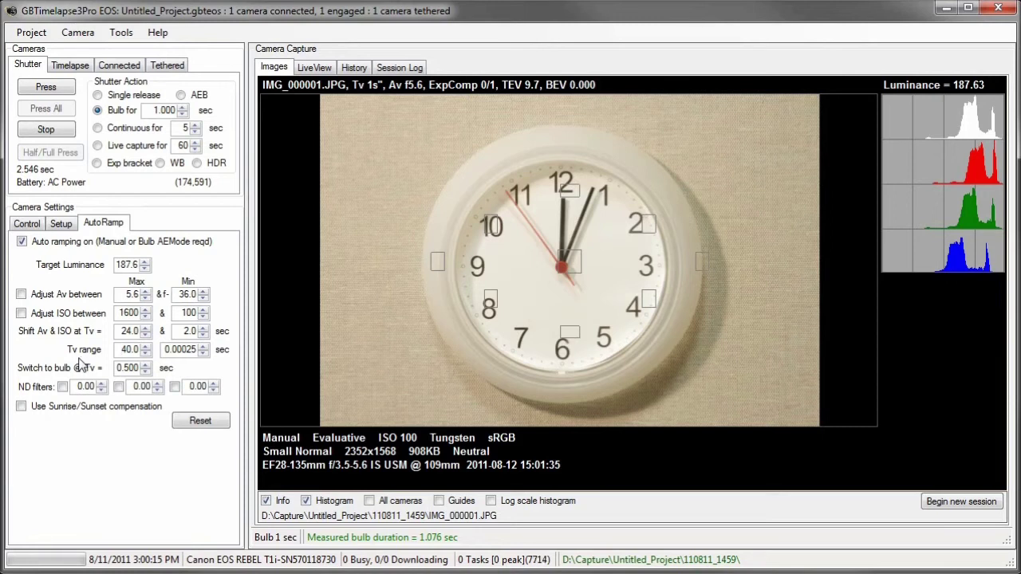
Reset the AutoRamp f-stop script, trim it to 5.6–32, enable following it, and confirm.
{"action": "left_click", "coordinate": [32, 33]}
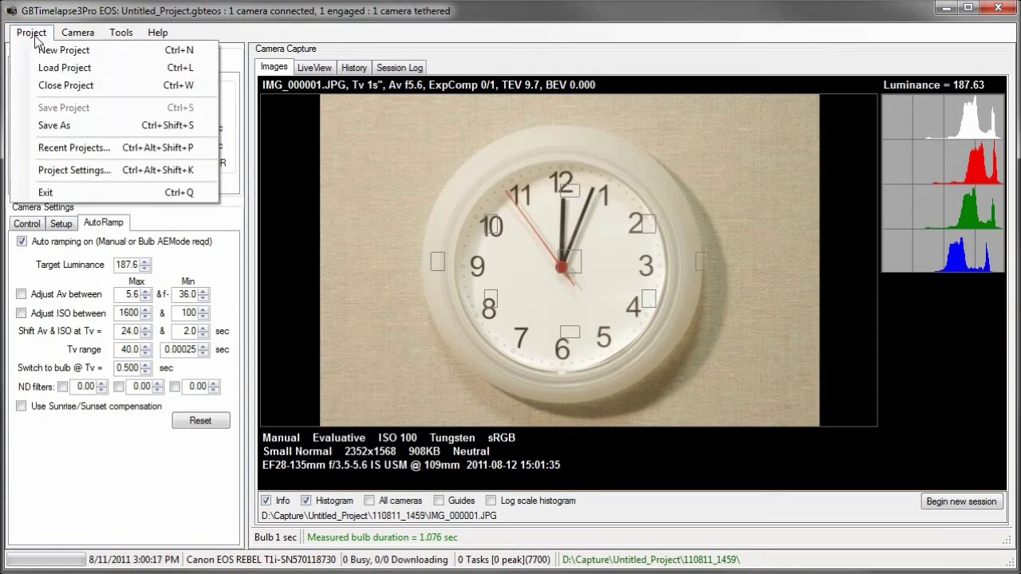
{"action": "left_click", "coordinate": [68, 170]}
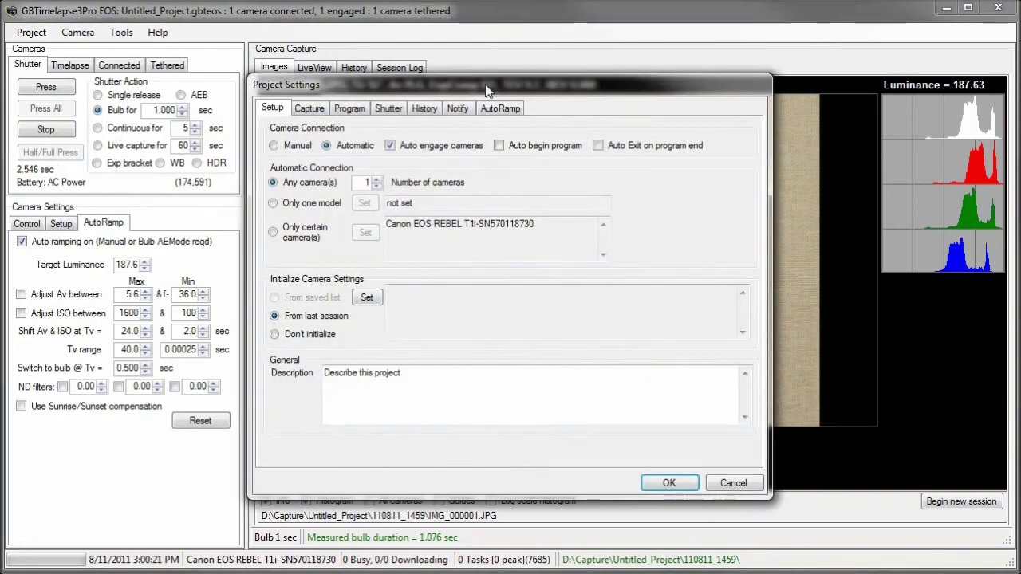
{"action": "left_click", "coordinate": [500, 110]}
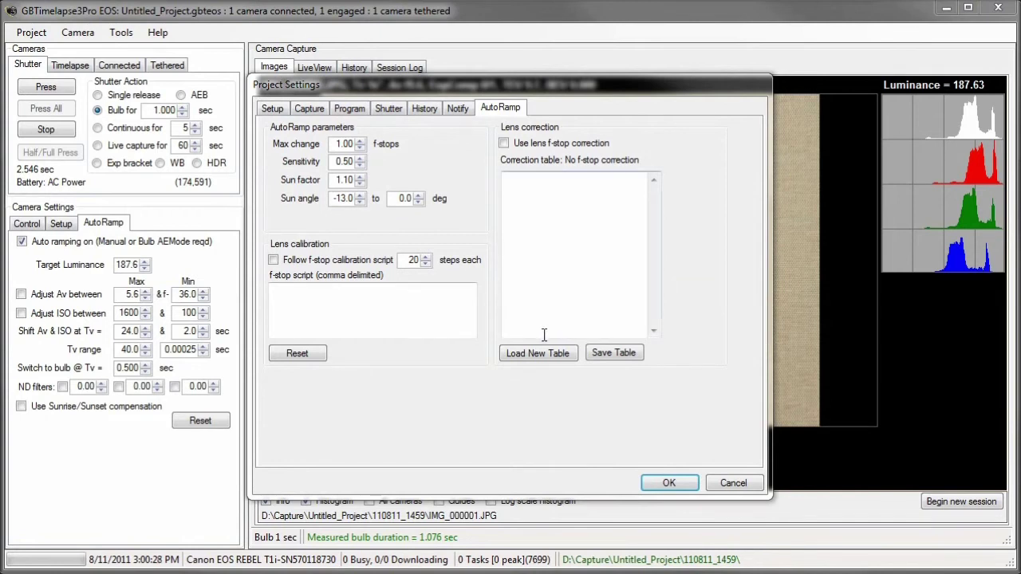
{"action": "left_click", "coordinate": [307, 355]}
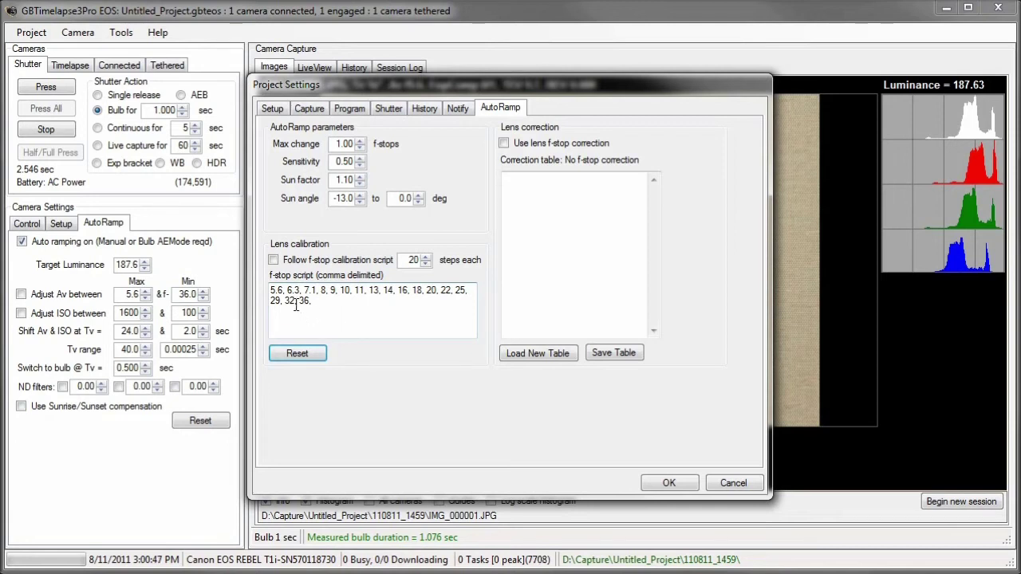
{"action": "left_click_drag", "start_coordinate": [295, 306], "coordinate": [329, 308]}
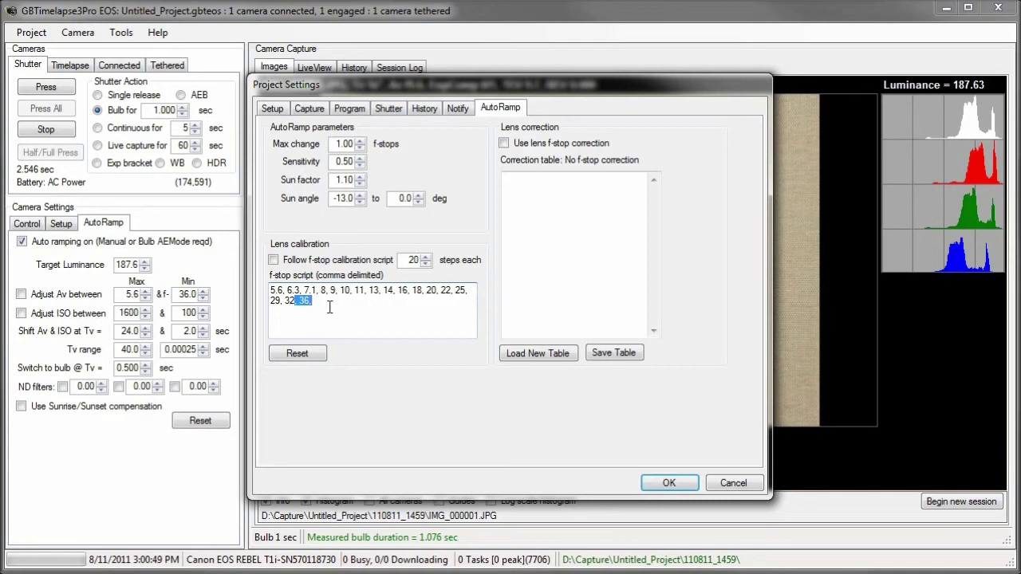
{"action": "key", "text": "BackSpace"}
{"action": "left_click", "coordinate": [274, 262]}
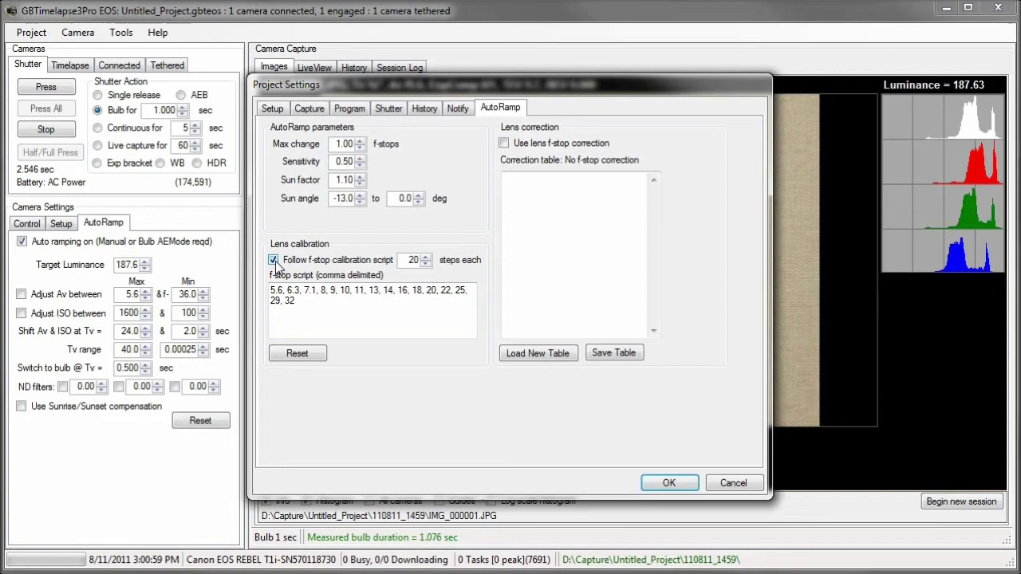
{"action": "left_click", "coordinate": [685, 482]}
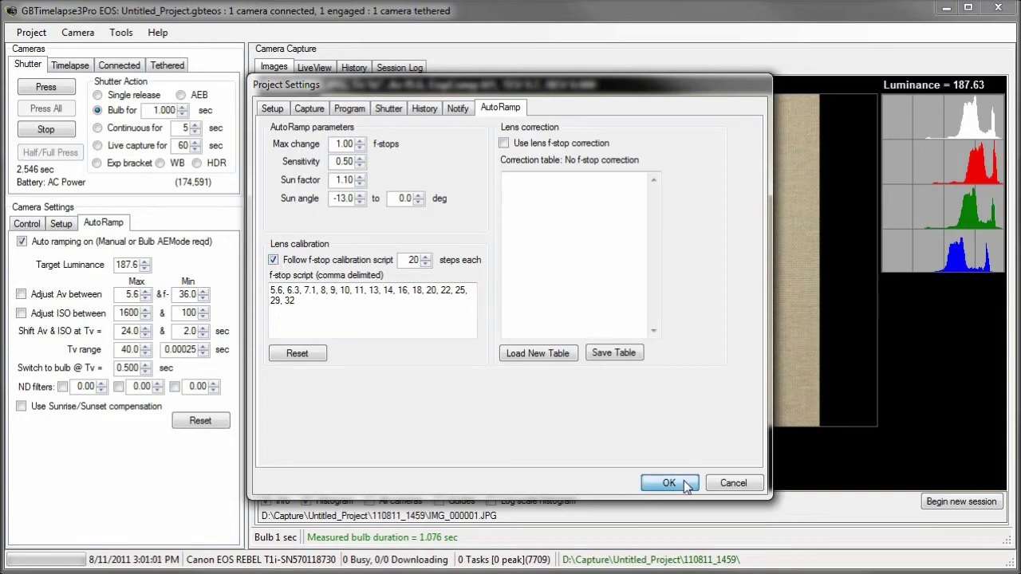
Start the calibration timelapse program and monitor exposure controls as it runs to f32.
{"action": "left_click", "coordinate": [68, 67]}
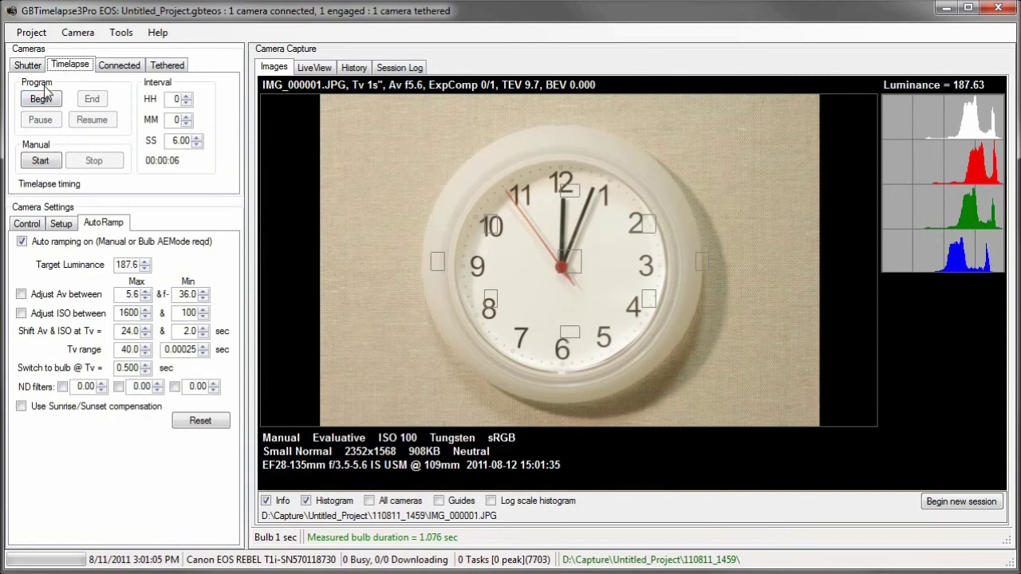
{"action": "left_click", "coordinate": [41, 100]}
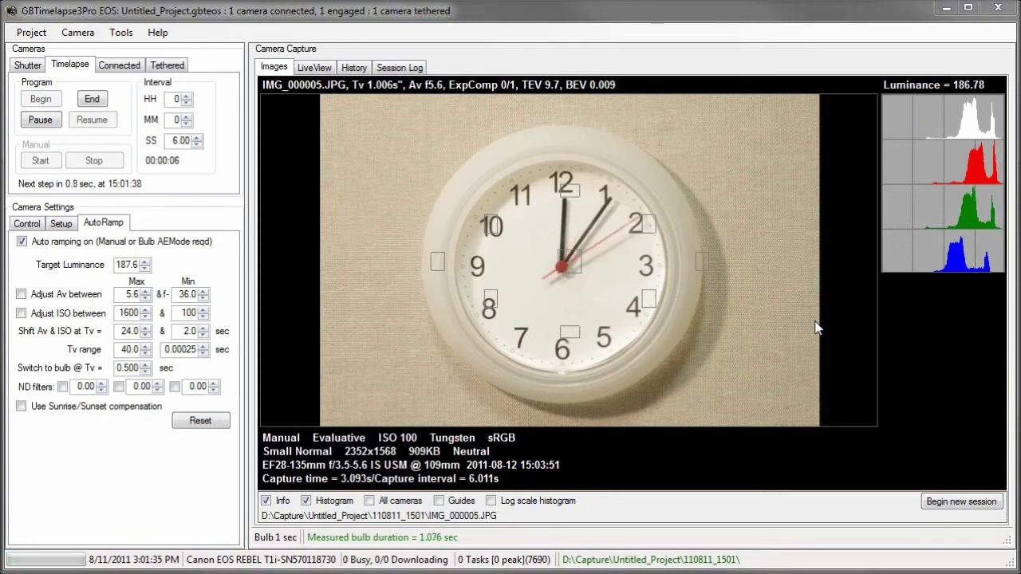
{"action": "left_click", "coordinate": [28, 65]}
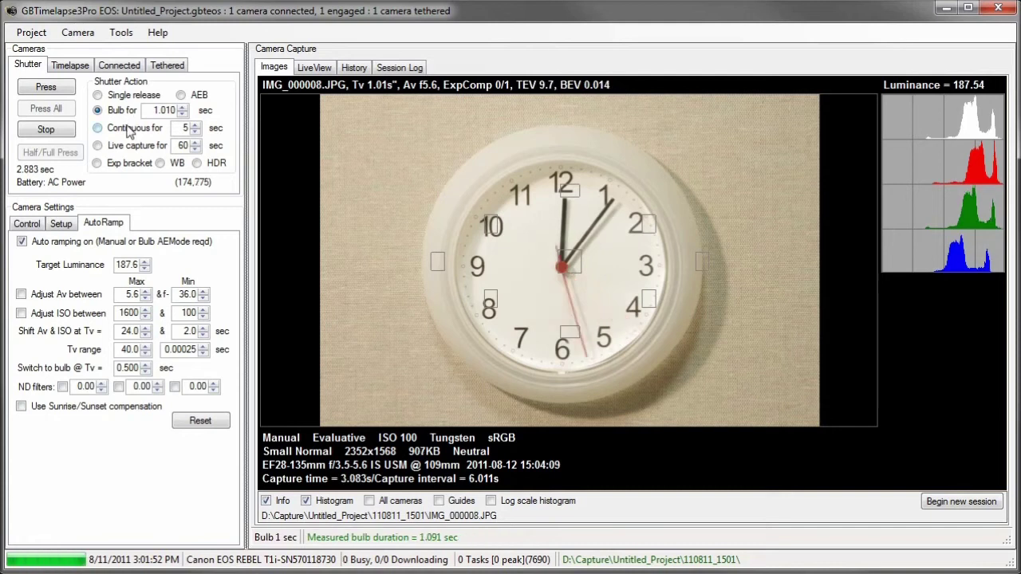
{"action": "left_click", "coordinate": [33, 225]}
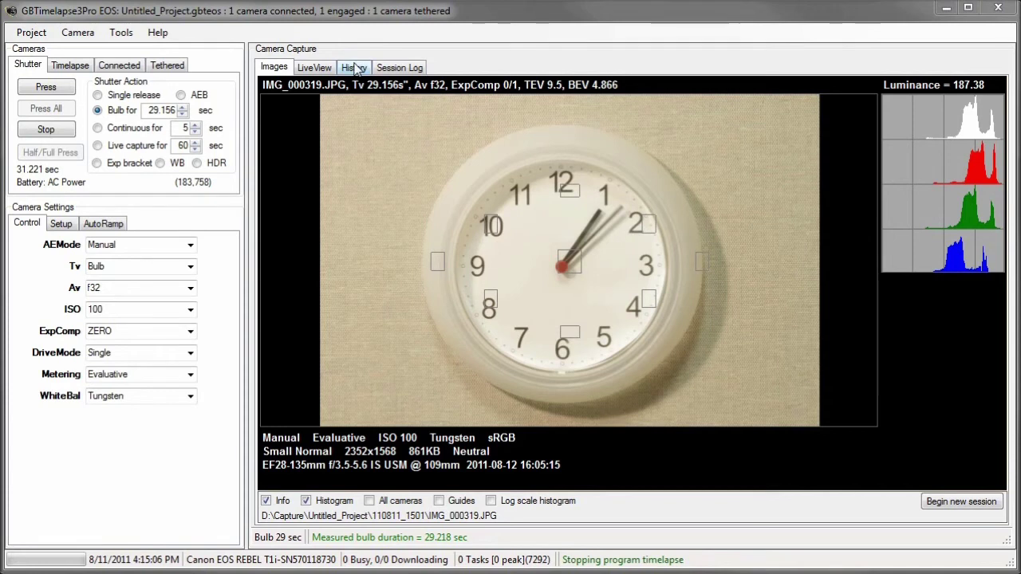
Show the exposure History graphs and rewind the slider to the first frame.
{"action": "left_click", "coordinate": [355, 68]}
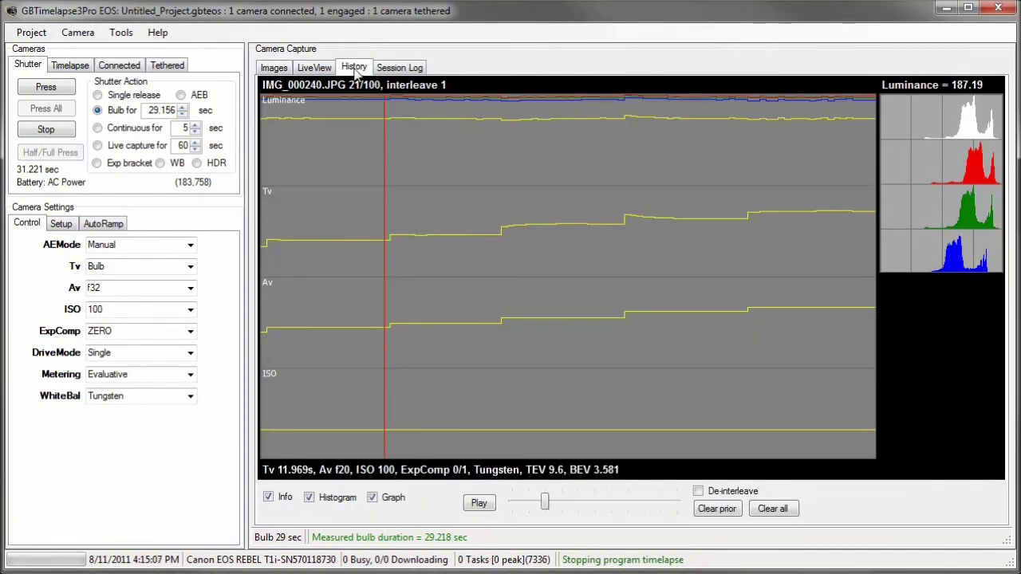
{"action": "left_click_drag", "start_coordinate": [546, 504], "coordinate": [512, 505]}
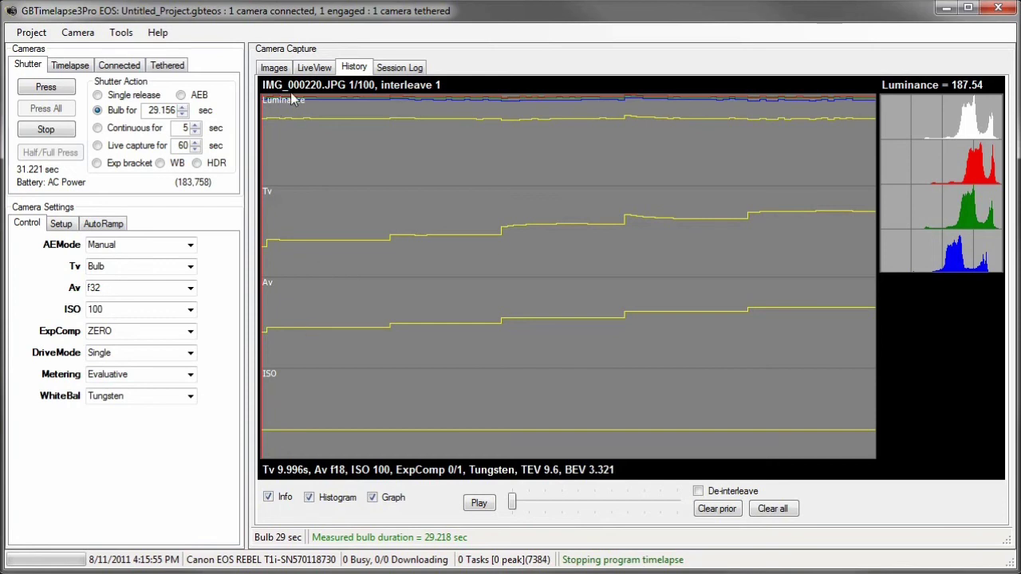
Select the lens calibration lines from 5.6, 6.045 to 32, 32.534 in the Session Log.
{"action": "left_click", "coordinate": [279, 70]}
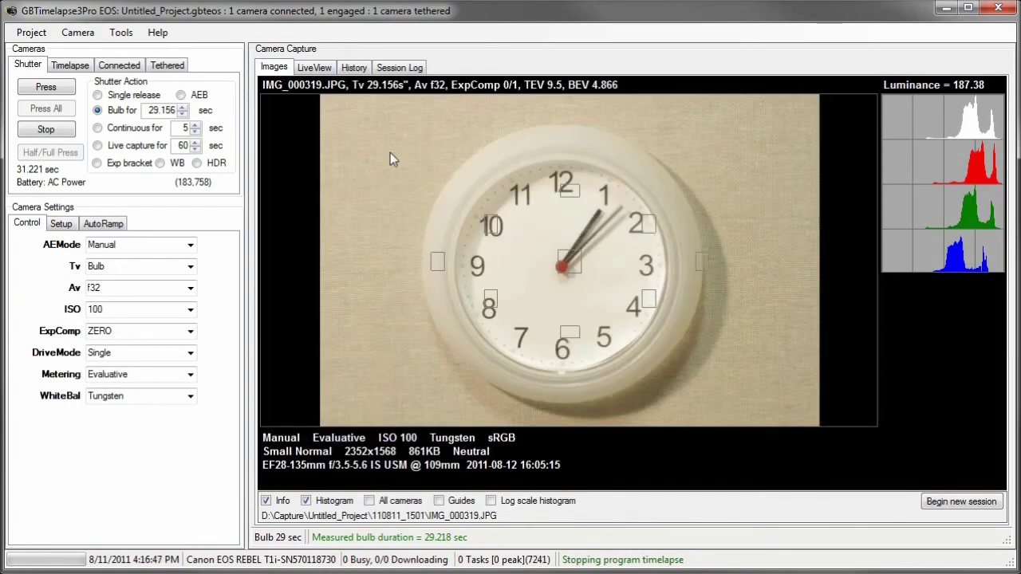
{"action": "left_click", "coordinate": [398, 70]}
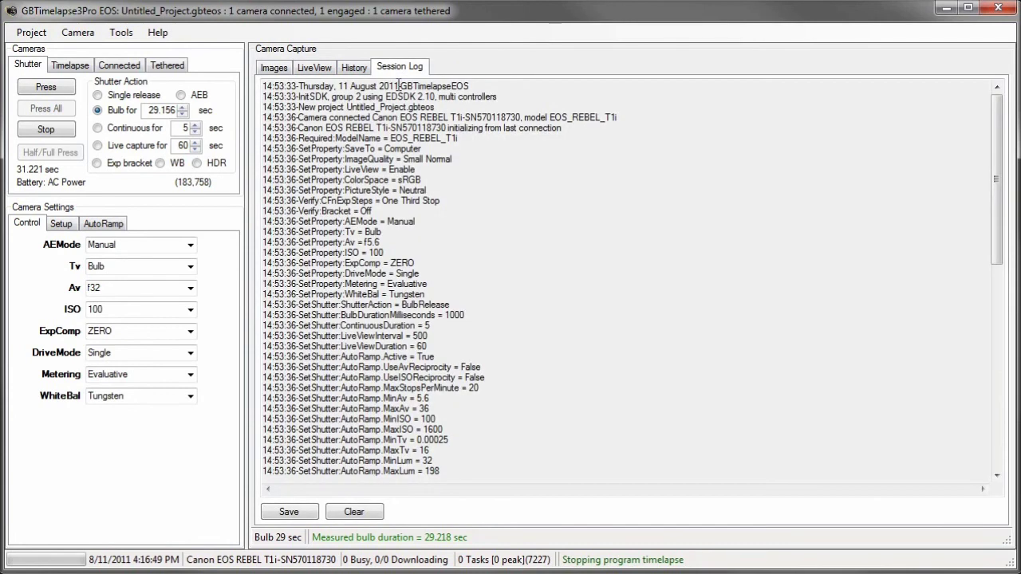
{"action": "left_click_drag", "start_coordinate": [996, 211], "coordinate": [997, 439]}
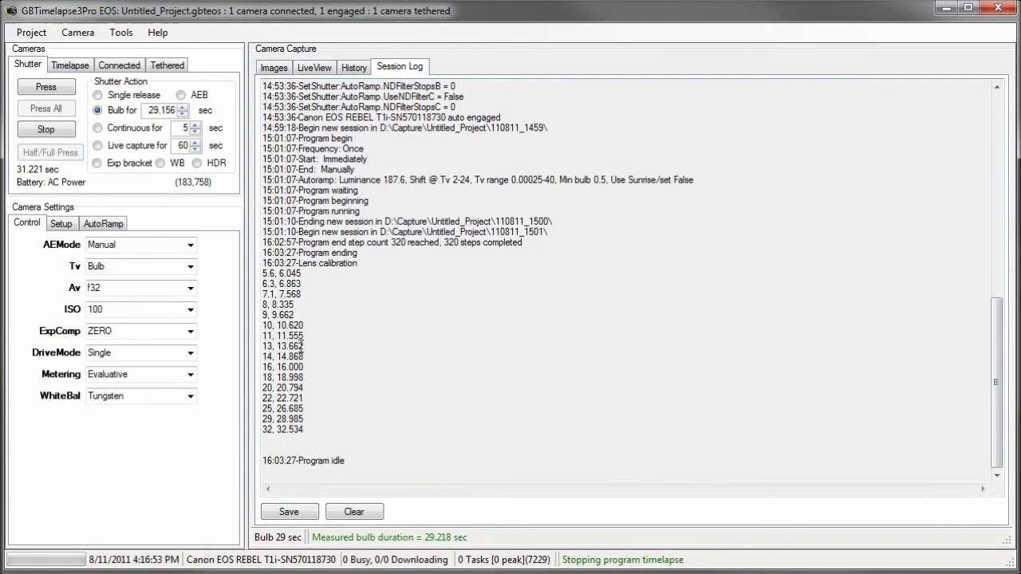
{"action": "left_click_drag", "start_coordinate": [264, 274], "coordinate": [306, 431]}
{"action": "key", "text": "ctrl+c"}
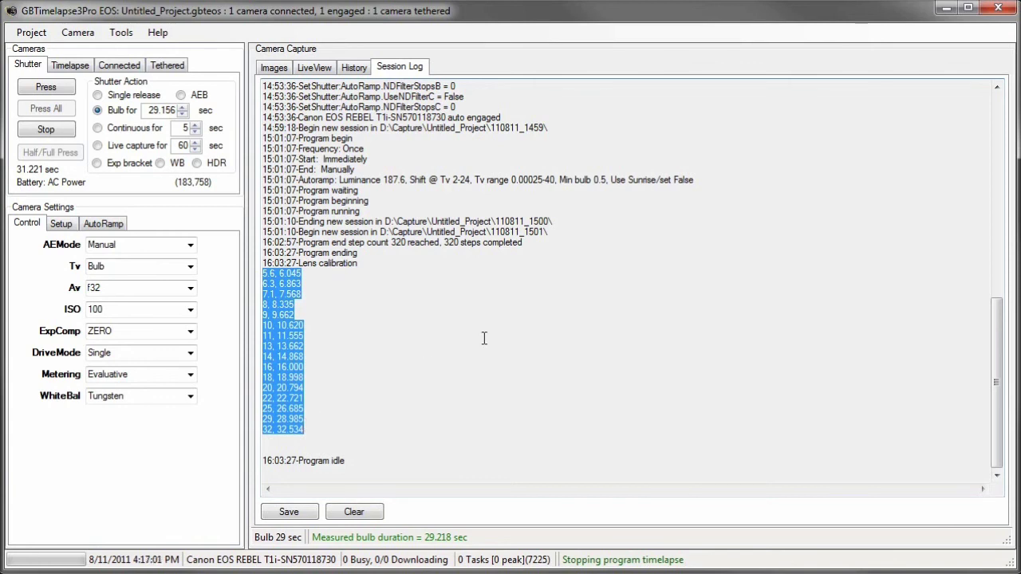
Replace the AutoRamp lens correction table with the pasted calibration pairs and choose Save Table.
{"action": "left_click", "coordinate": [32, 33]}
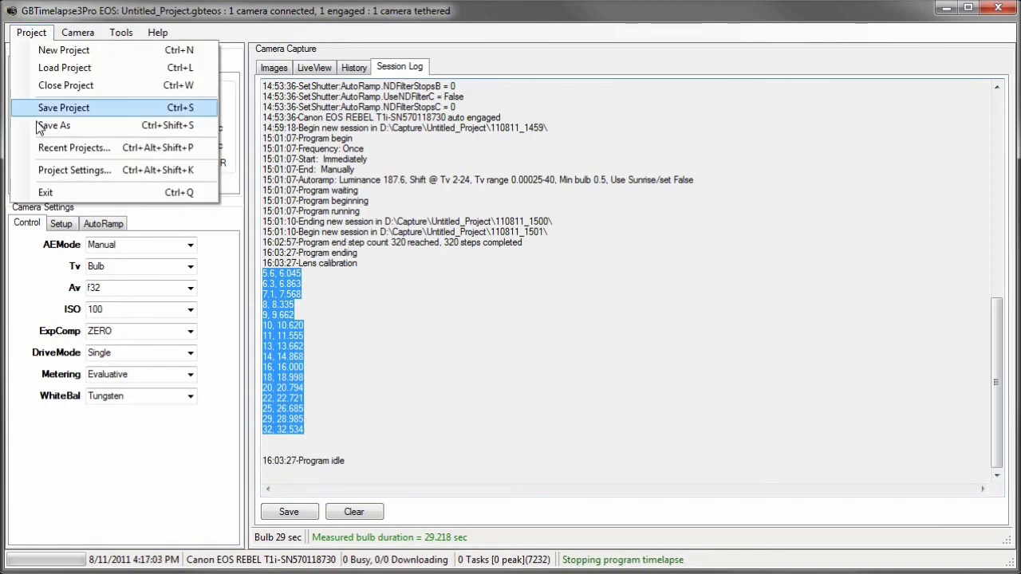
{"action": "left_click", "coordinate": [51, 172]}
{"action": "left_click", "coordinate": [496, 115]}
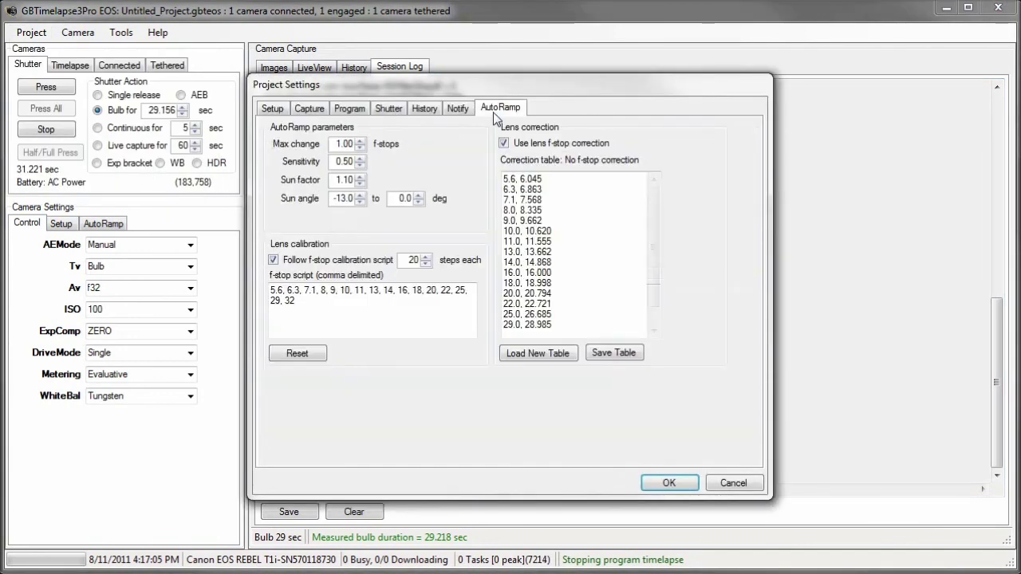
{"action": "left_click_drag", "start_coordinate": [510, 179], "coordinate": [560, 341]}
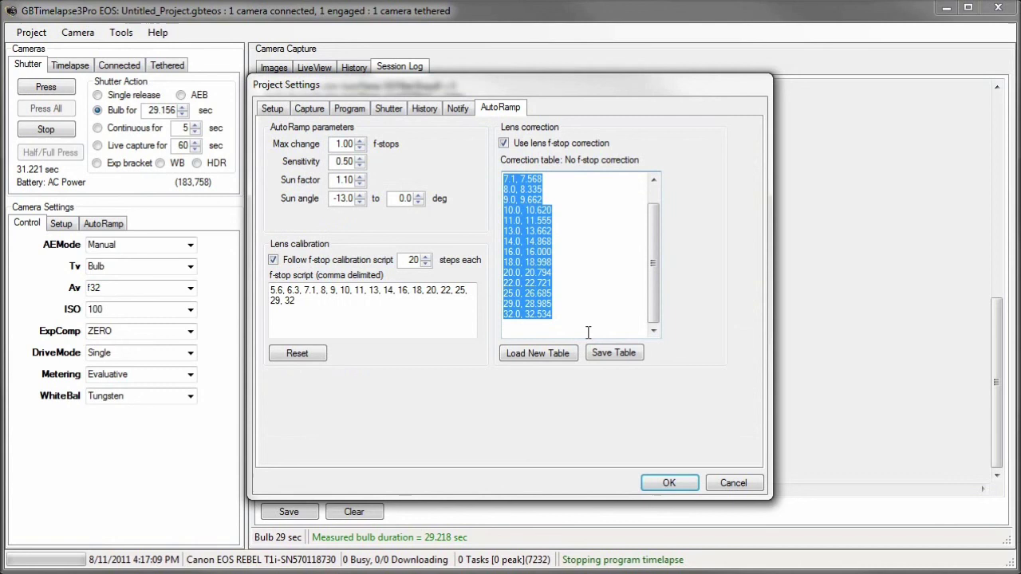
{"action": "key", "text": "Delete"}
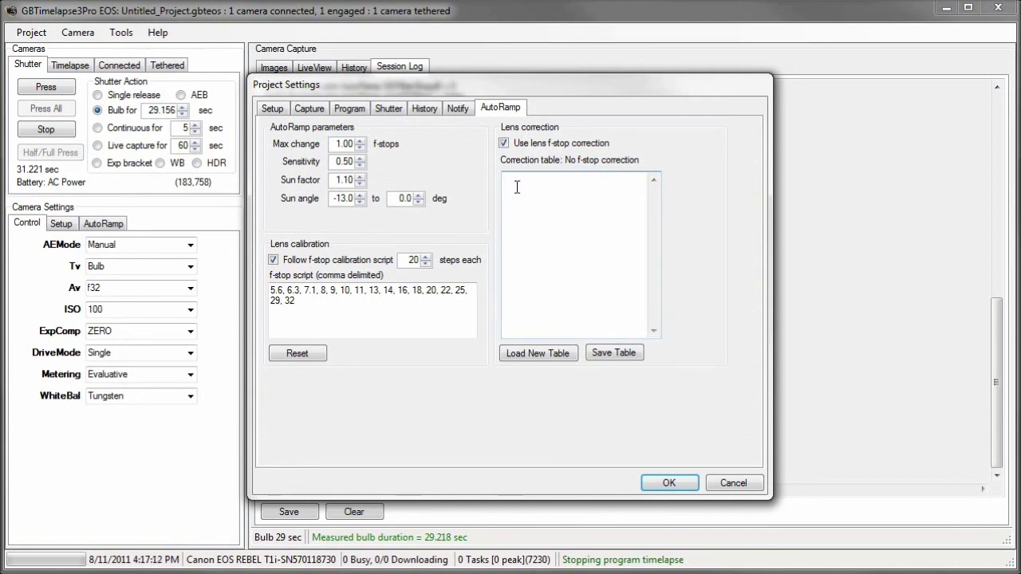
{"action": "key", "text": "ctrl+v"}
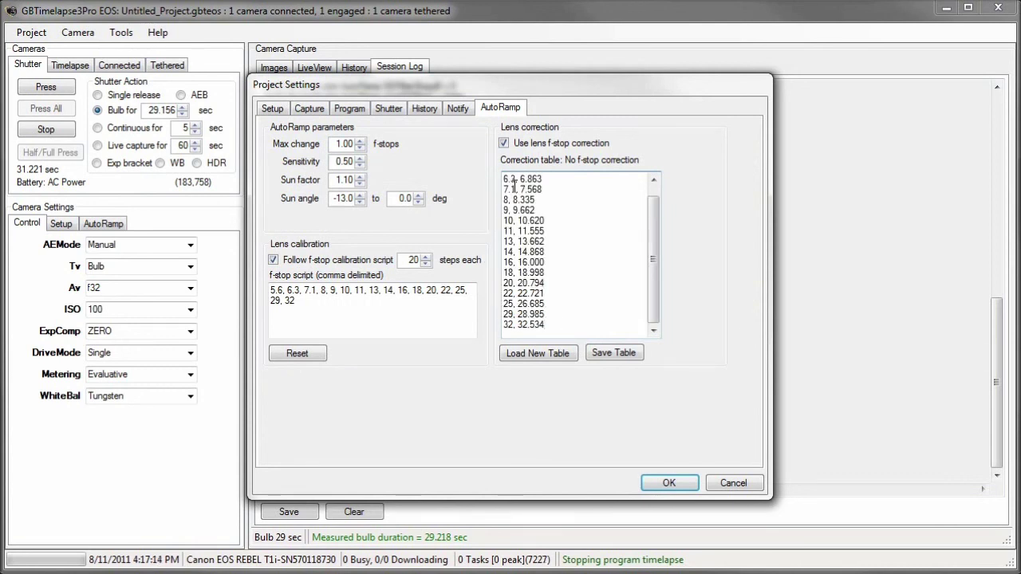
{"action": "left_click", "coordinate": [614, 353]}
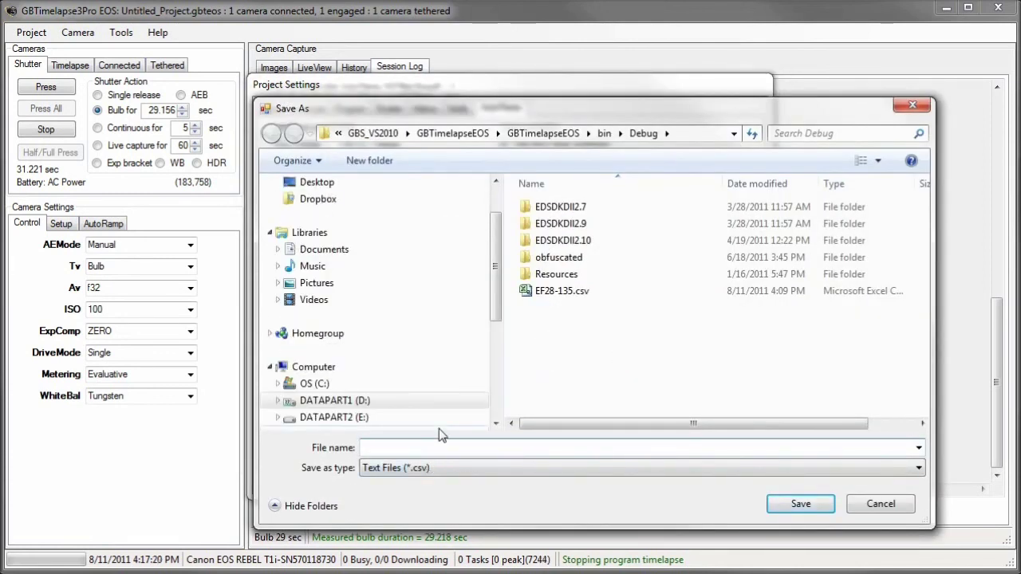
Save the table as CSV 'EF28-135LensCalibration' and confirm the Project Settings.
{"action": "type", "text": "EF28-1"}
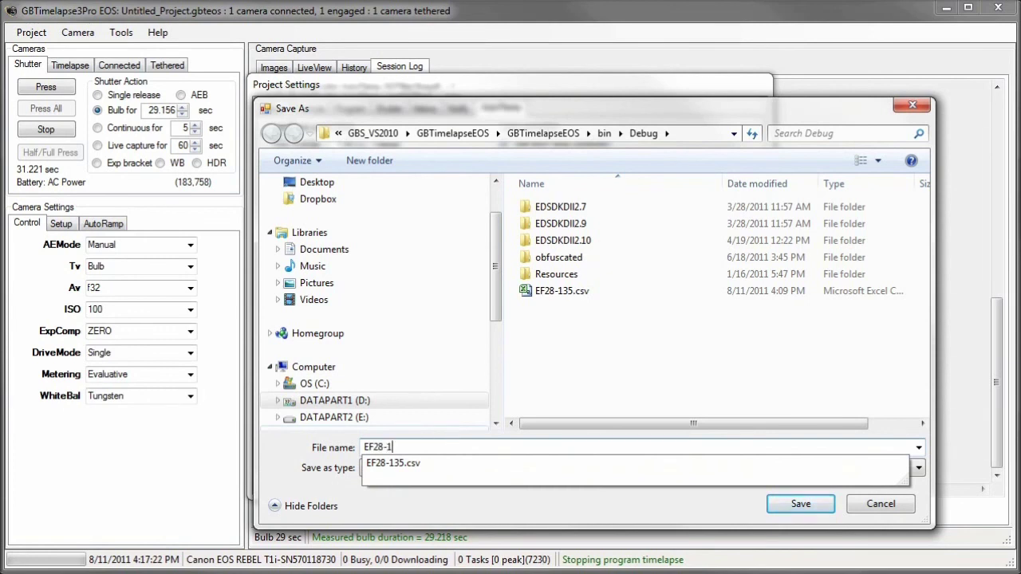
{"action": "type", "text": "35Lens"}
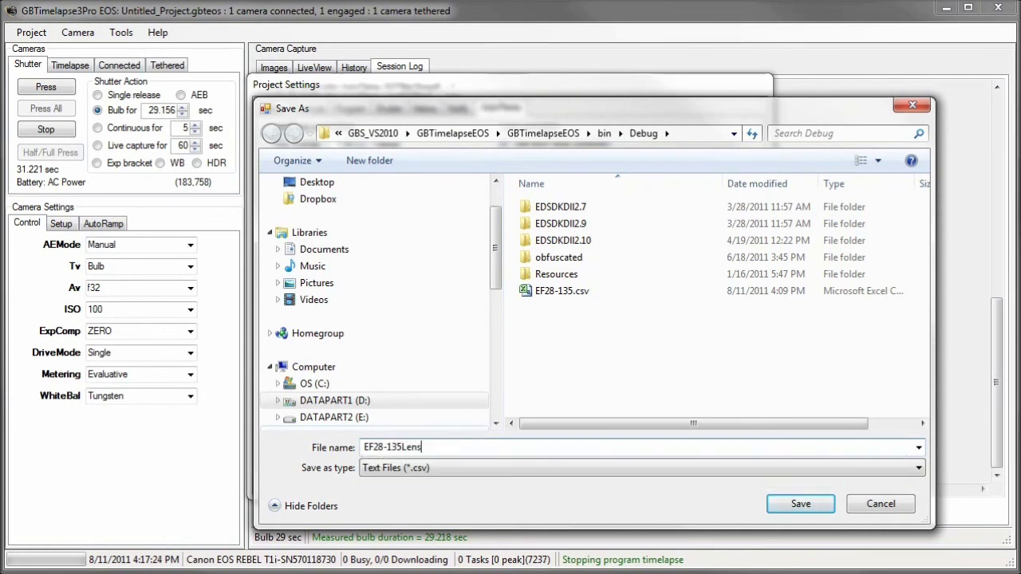
{"action": "type", "text": "Calibration"}
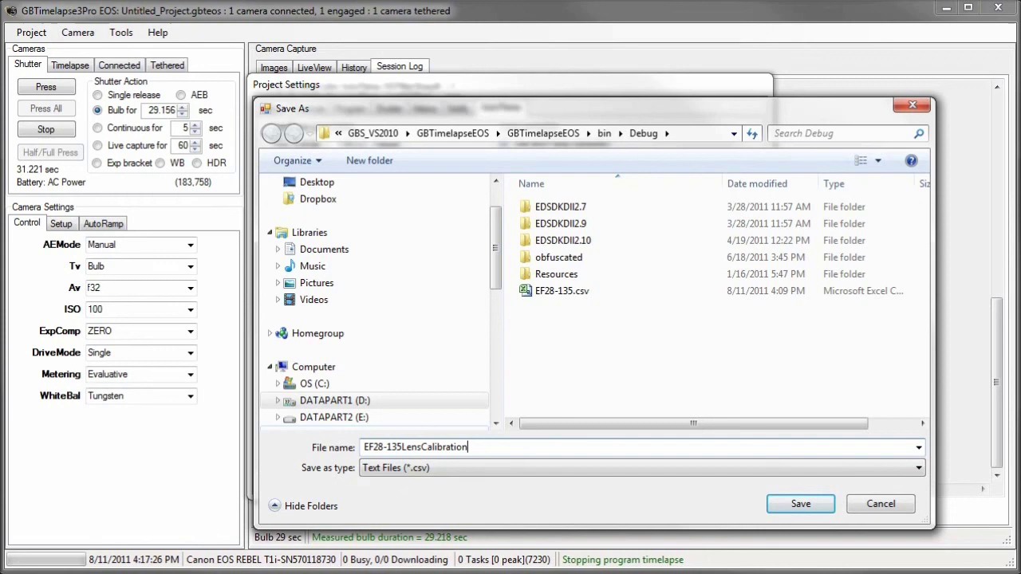
{"action": "key", "text": "Return"}
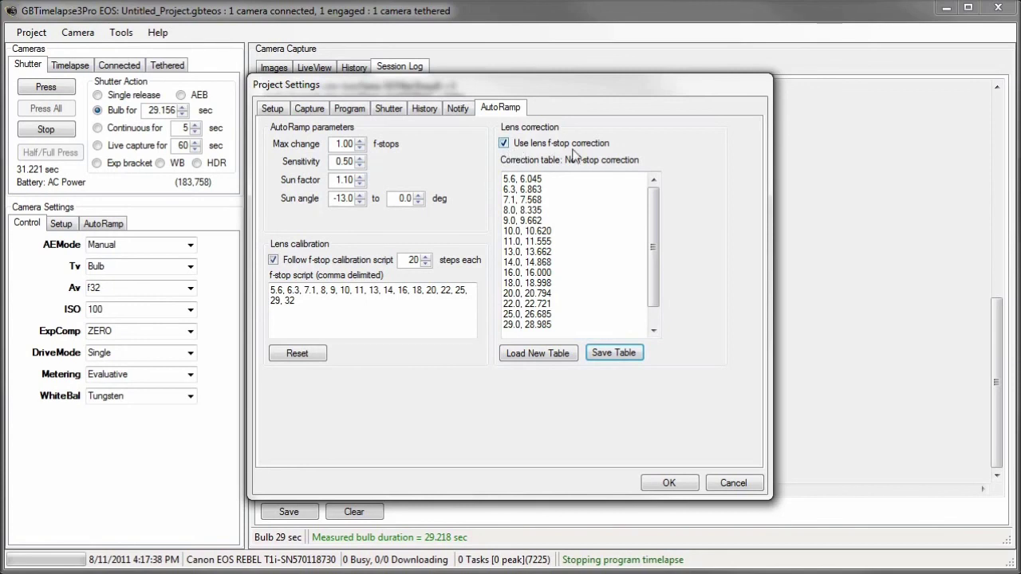
{"action": "left_click", "coordinate": [669, 482]}
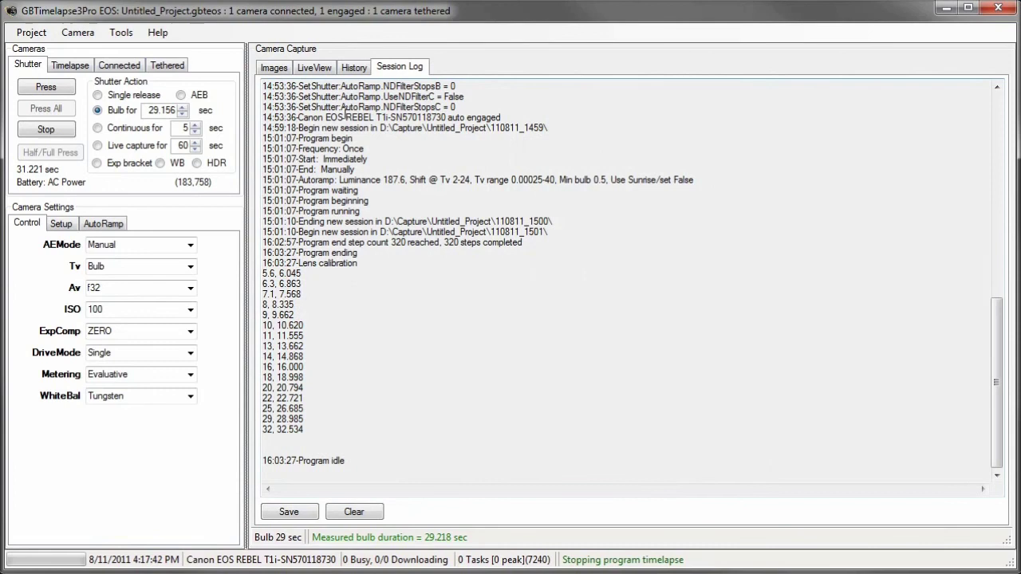